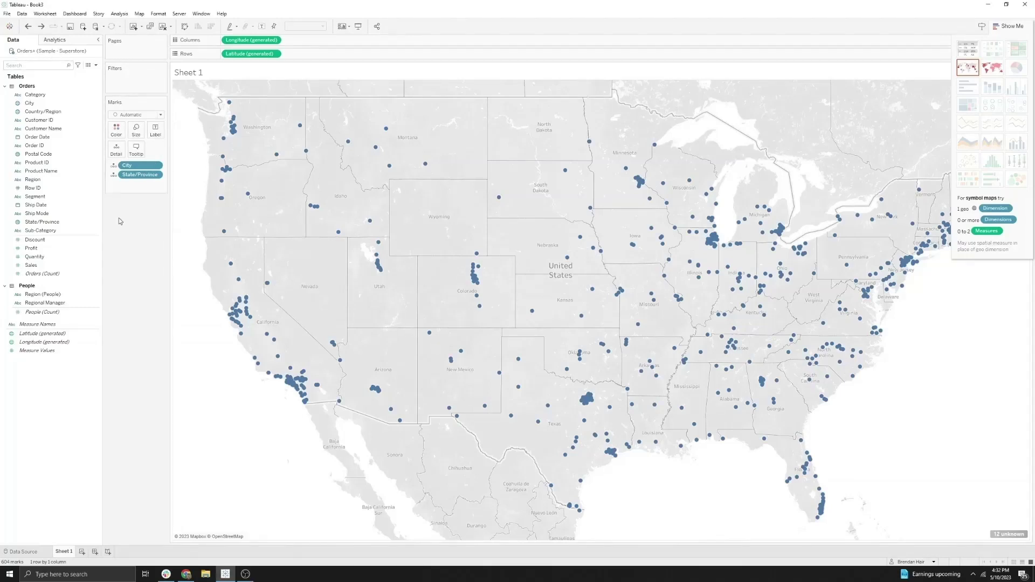
Step: Bring up Server > Publish Data Source showing the Orders+ (Sample - Superstore) item
mouse_move(182, 139)
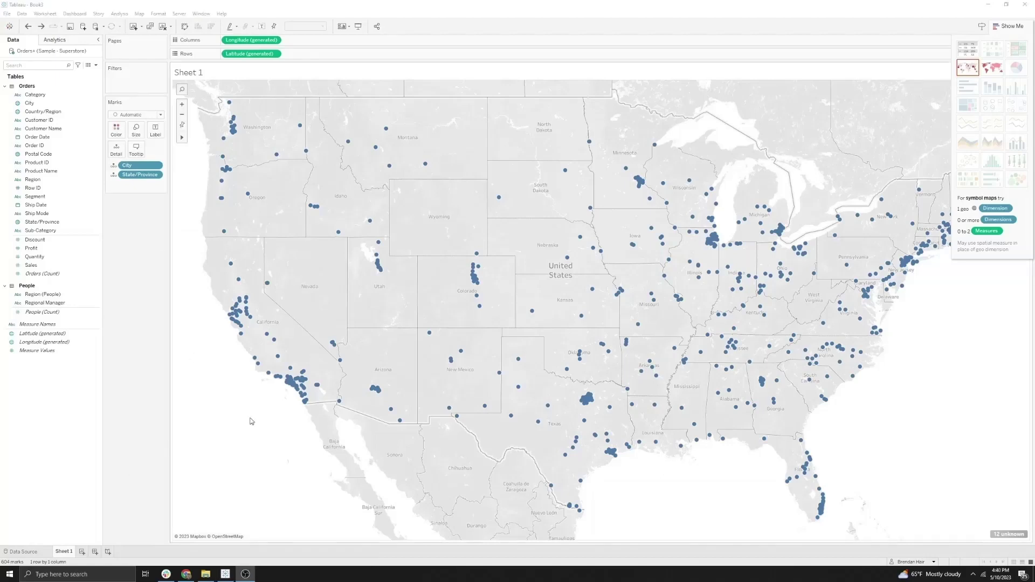
mouse_move(234, 312)
left_click(180, 14)
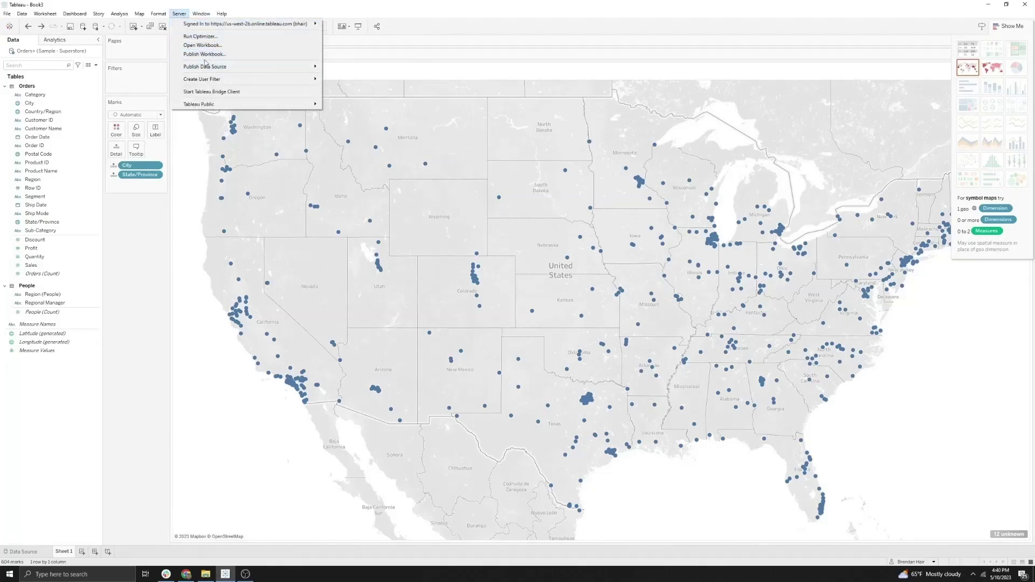
mouse_move(213, 68)
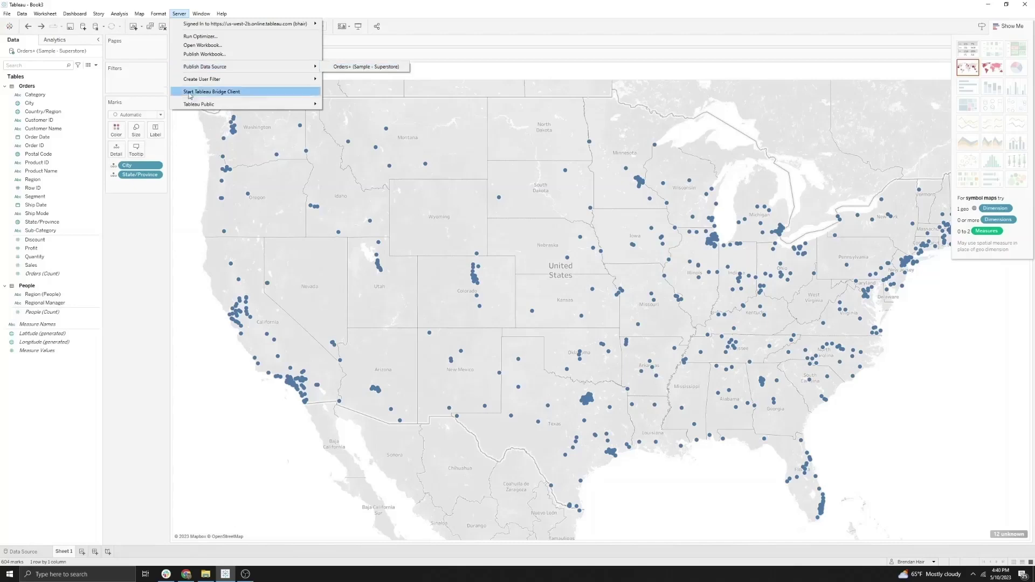
key("Escape")
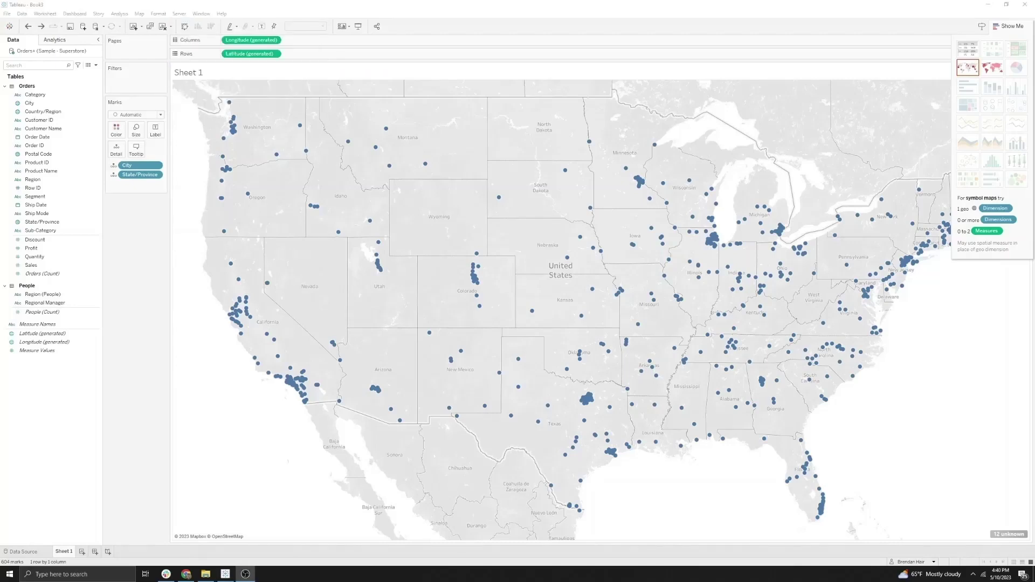
left_click(181, 16)
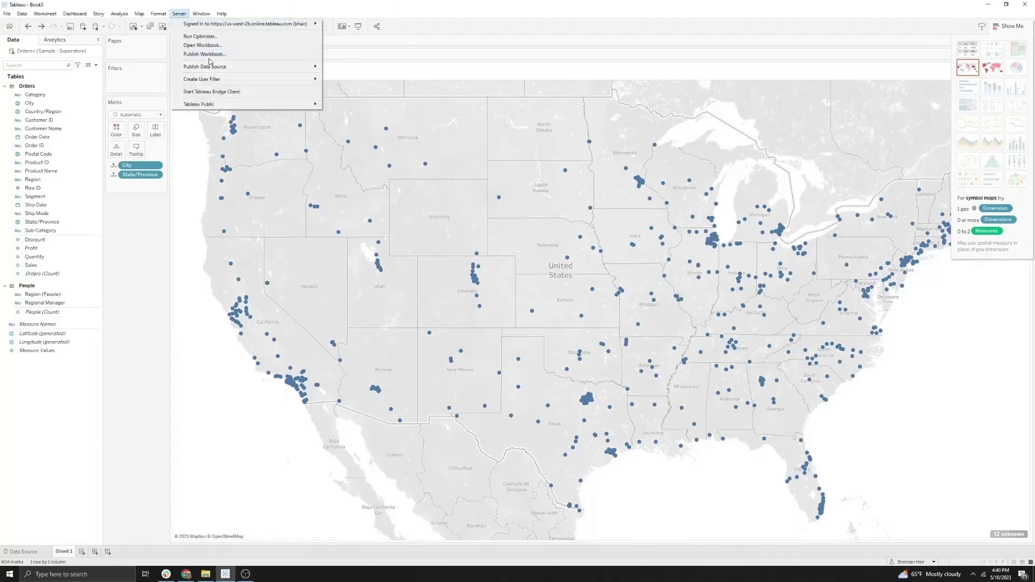
Step: Publish Orders+ (Sample - Superstore) to the Default project, keeping 'Update workbook' checked
mouse_move(273, 67)
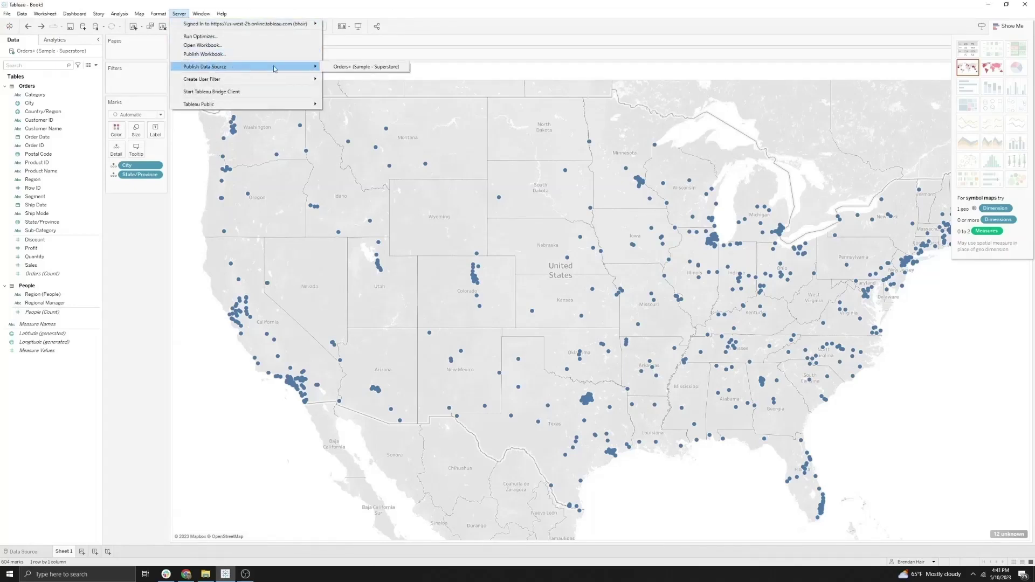
left_click(343, 66)
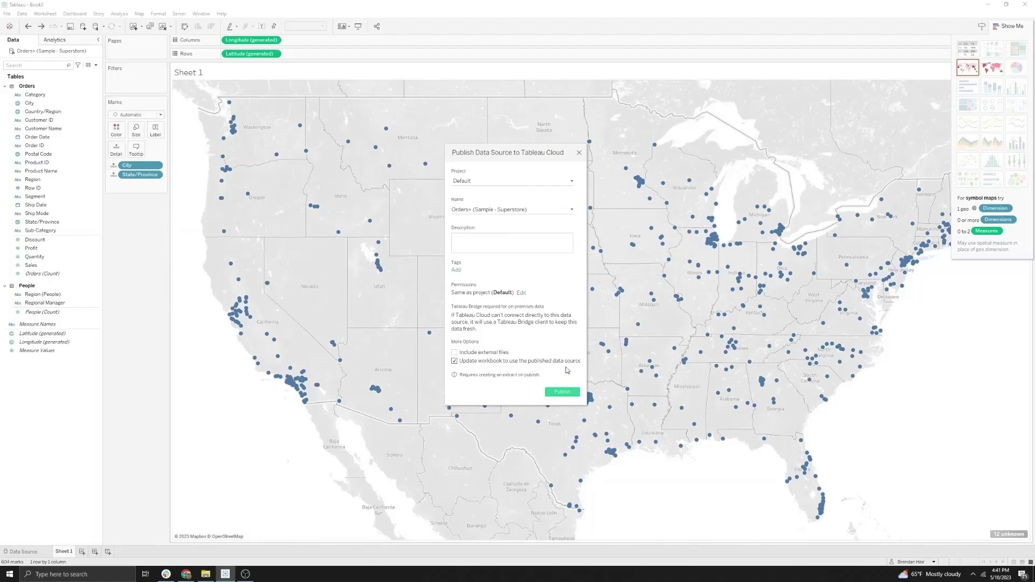
left_click(554, 396)
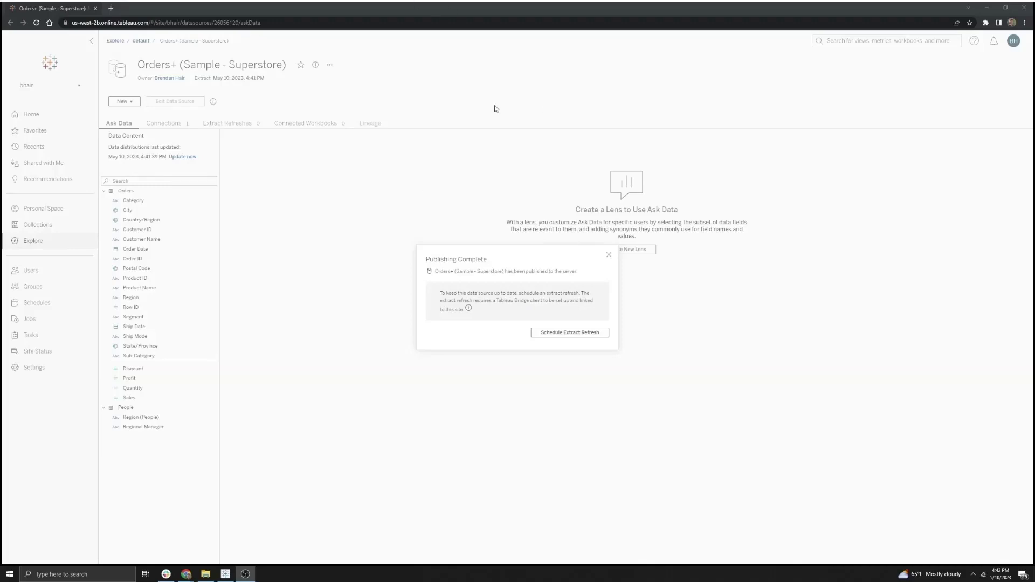
Step: Create an Orders+ extract refresh at 06:00 on Monday, Tuesday, Wednesday, Thursday and Friday
left_click(537, 333)
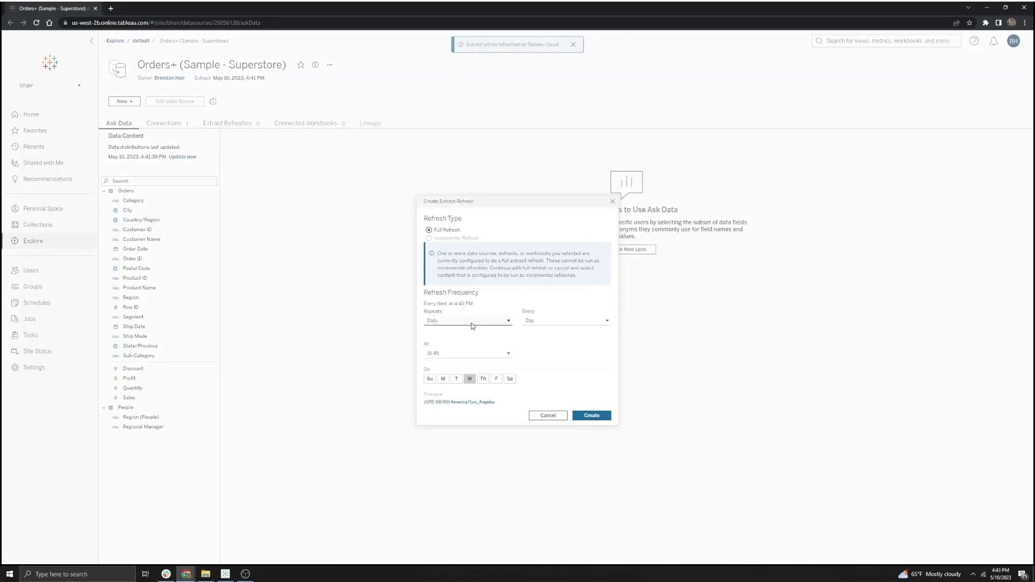
left_click(443, 379)
left_click(457, 379)
left_click(483, 379)
left_click(497, 379)
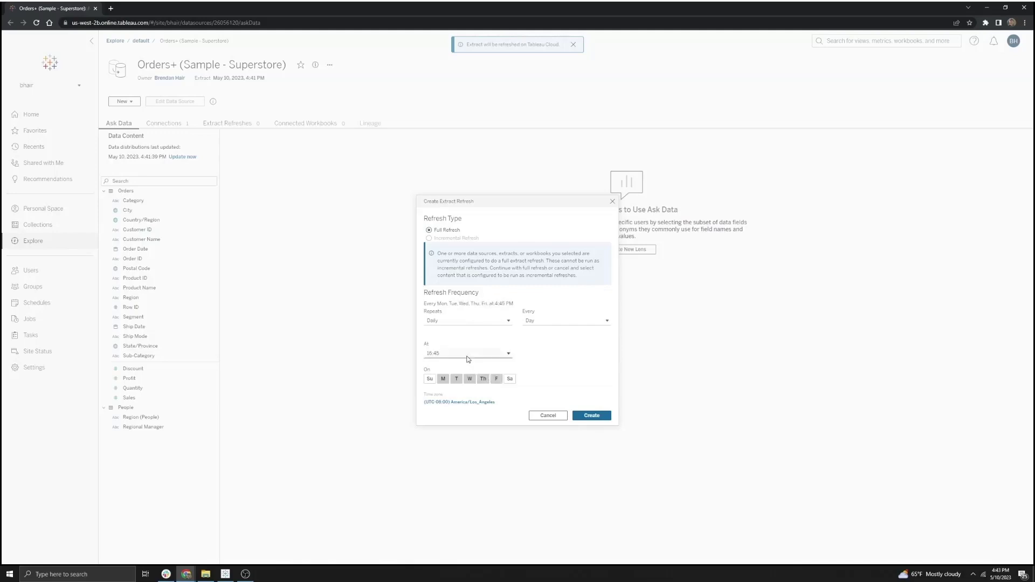
left_click(467, 356)
scroll(467, 399, "up", 10)
scroll(465, 400, "up", 5)
left_click(460, 403)
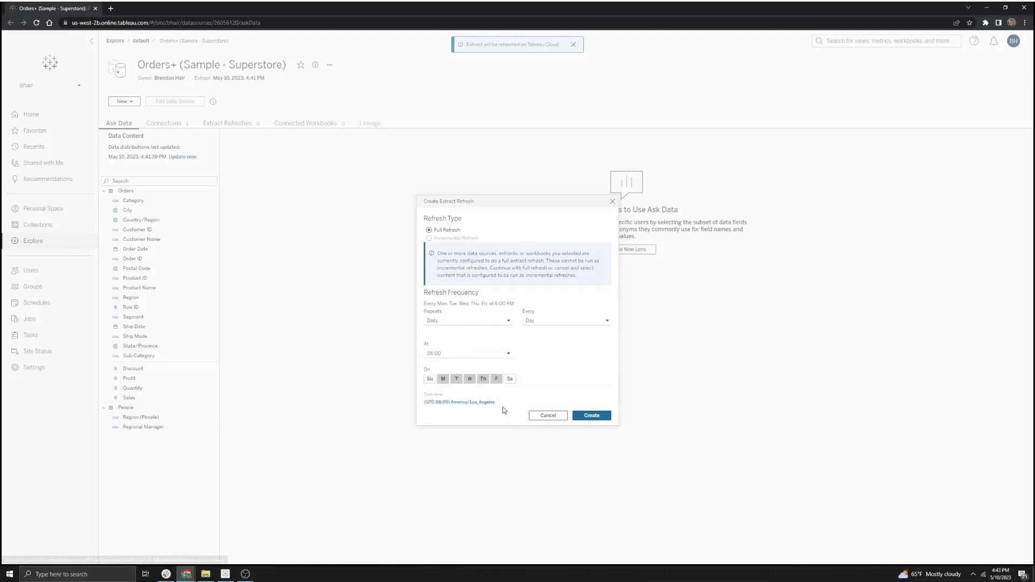
left_click(596, 418)
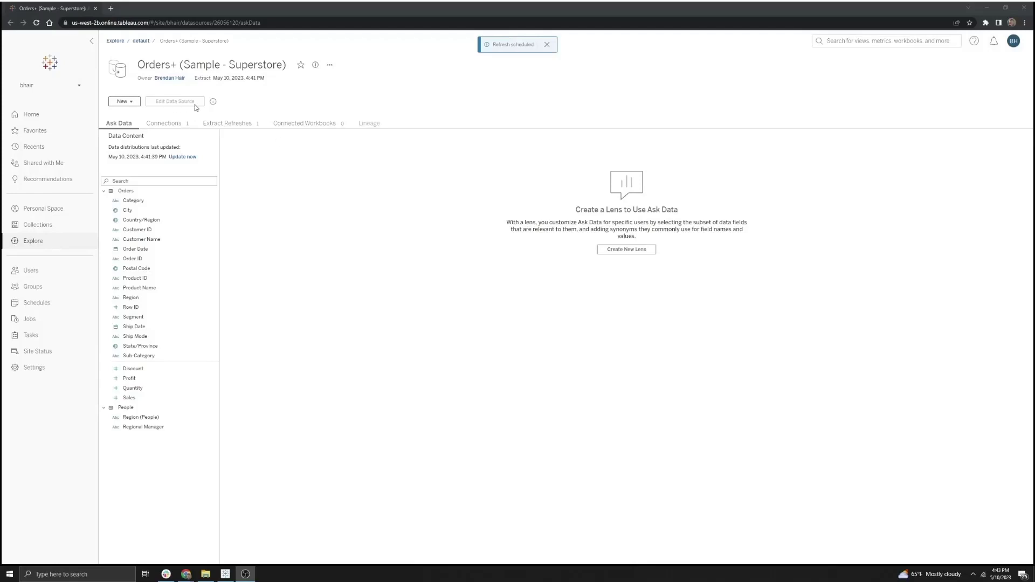
Step: Run the weekday extract refresh immediately from the Extract Refreshes tab
mouse_move(213, 104)
left_click(227, 123)
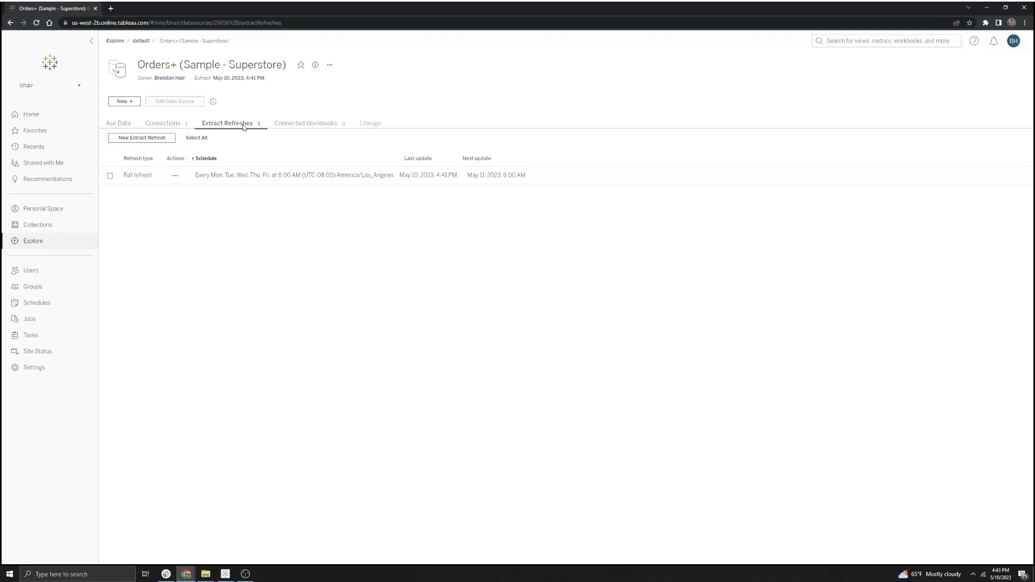
left_click(175, 177)
left_click(187, 188)
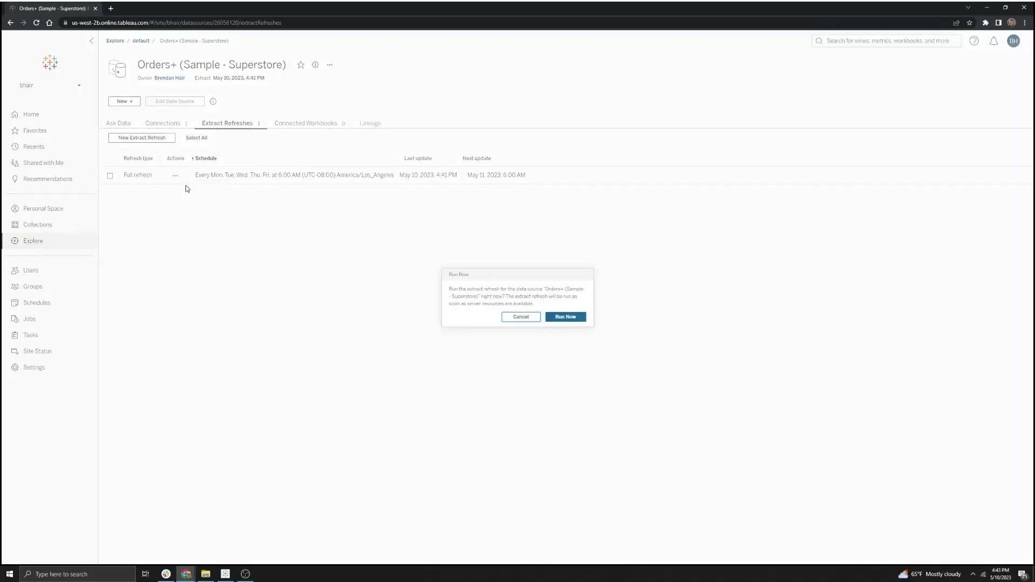
left_click(566, 317)
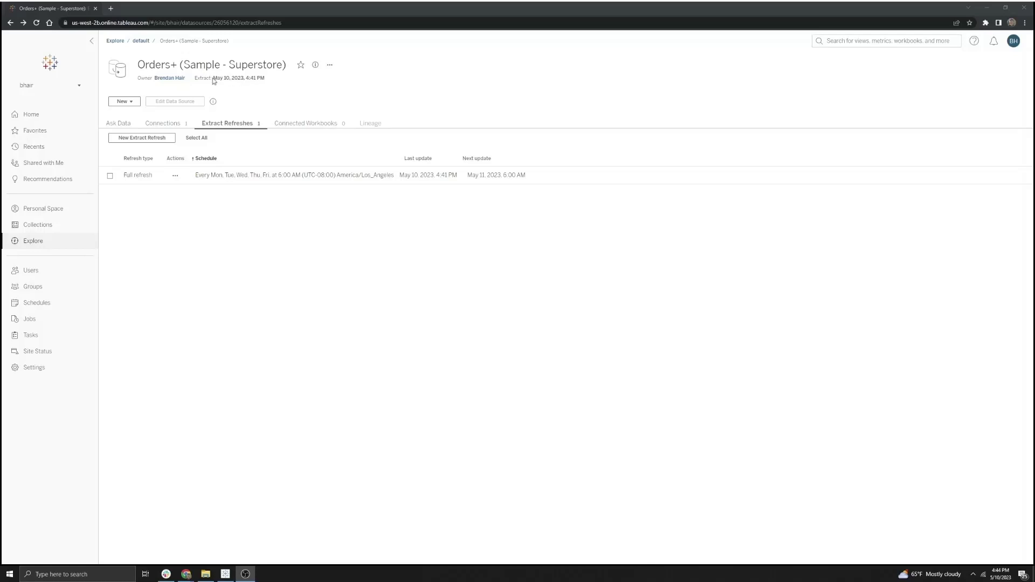
Step: Reload to confirm the extract updated at 4:44 PM, then open the site's Jobs list
key("F5")
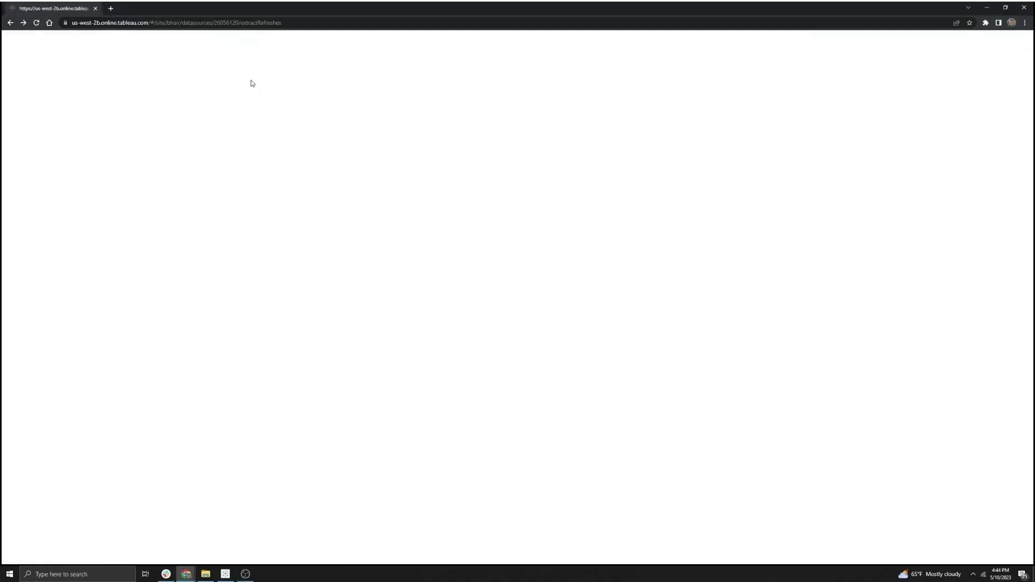
left_click_drag(245, 79, 272, 80)
left_click(276, 82)
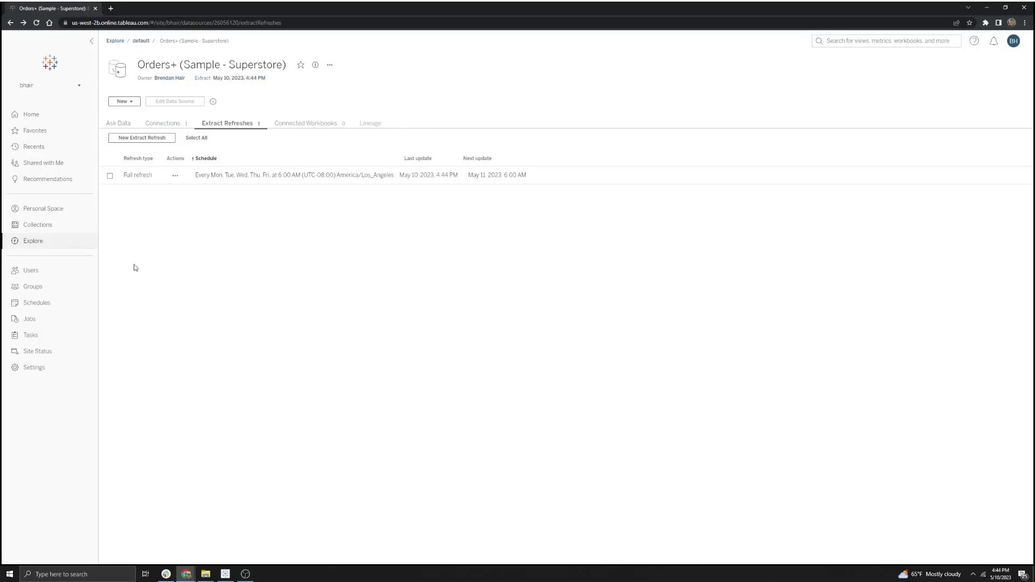
left_click(54, 323)
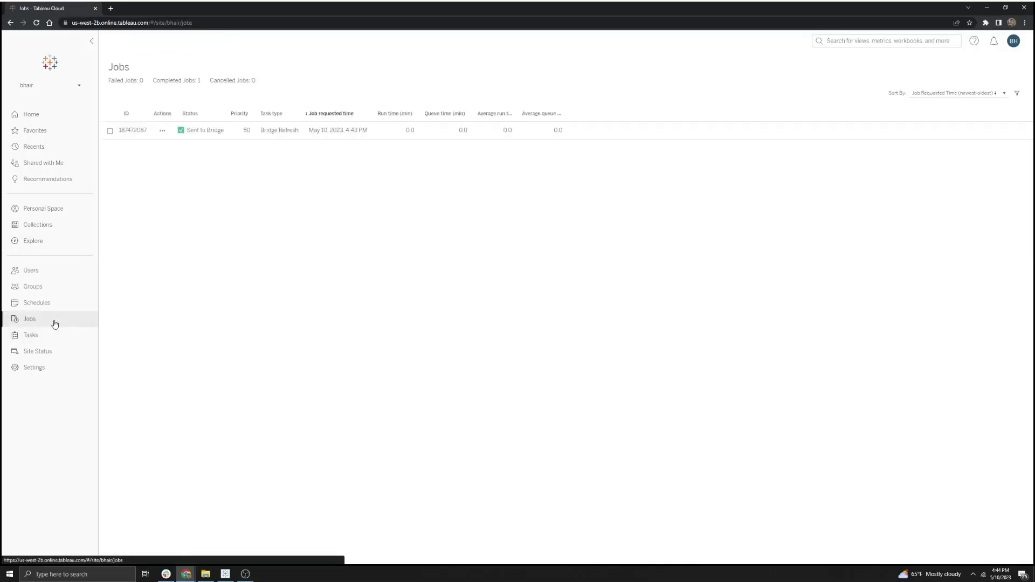
mouse_move(179, 136)
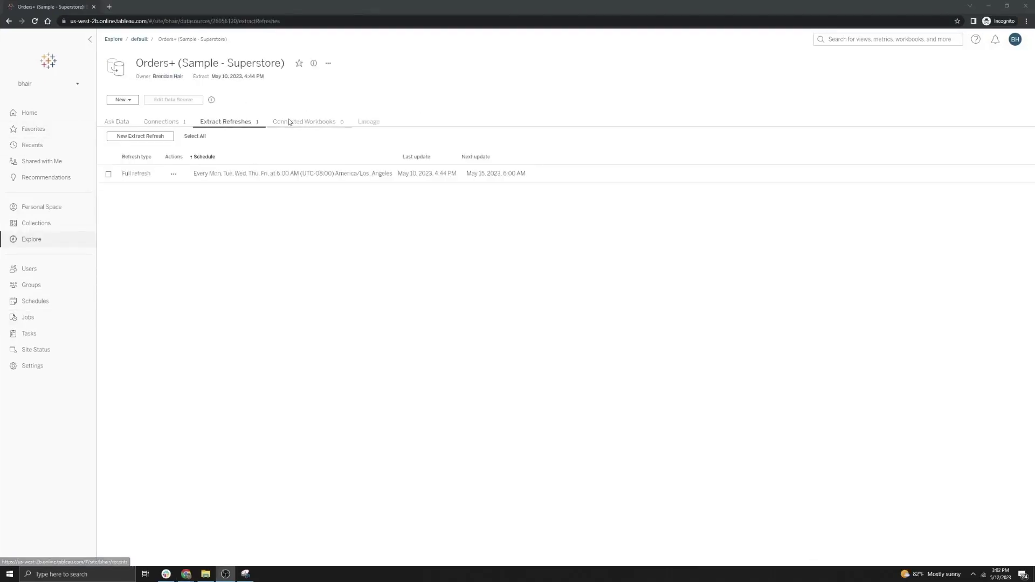
Step: Schedule a Bridge (Legacy) refresh on the local computer, five days a week at 5:00 AM
left_click(328, 64)
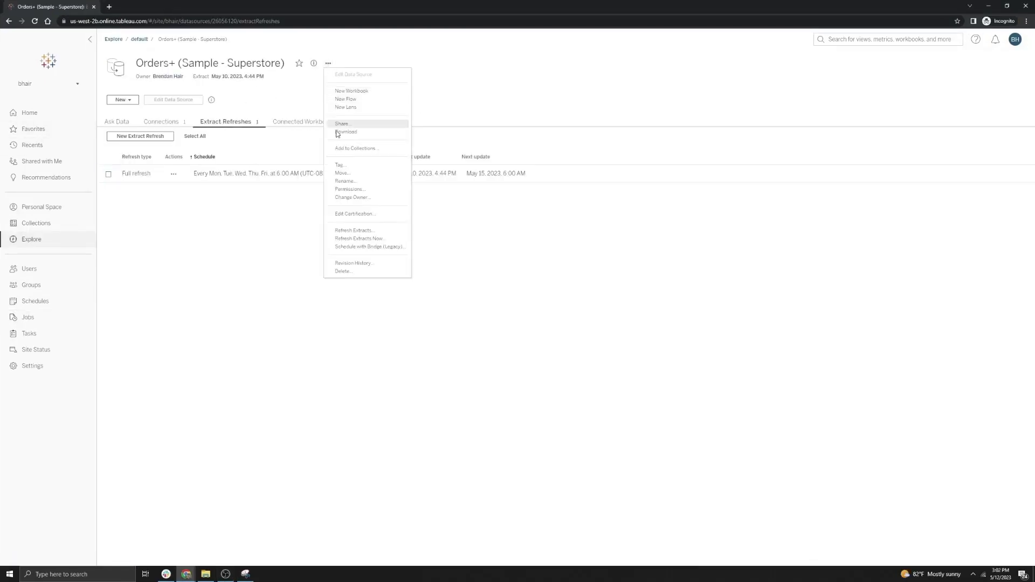
left_click(350, 247)
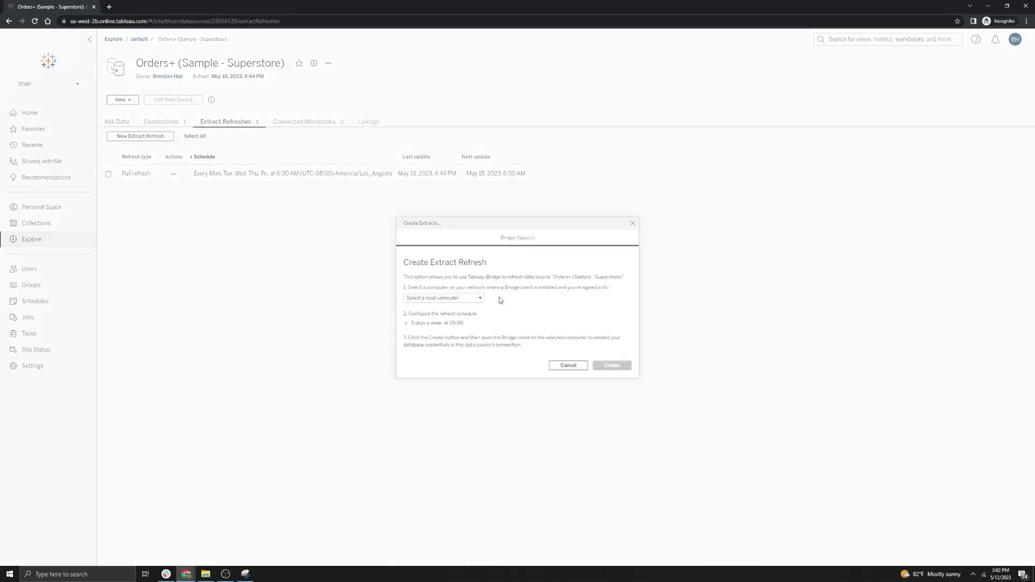
left_click(462, 298)
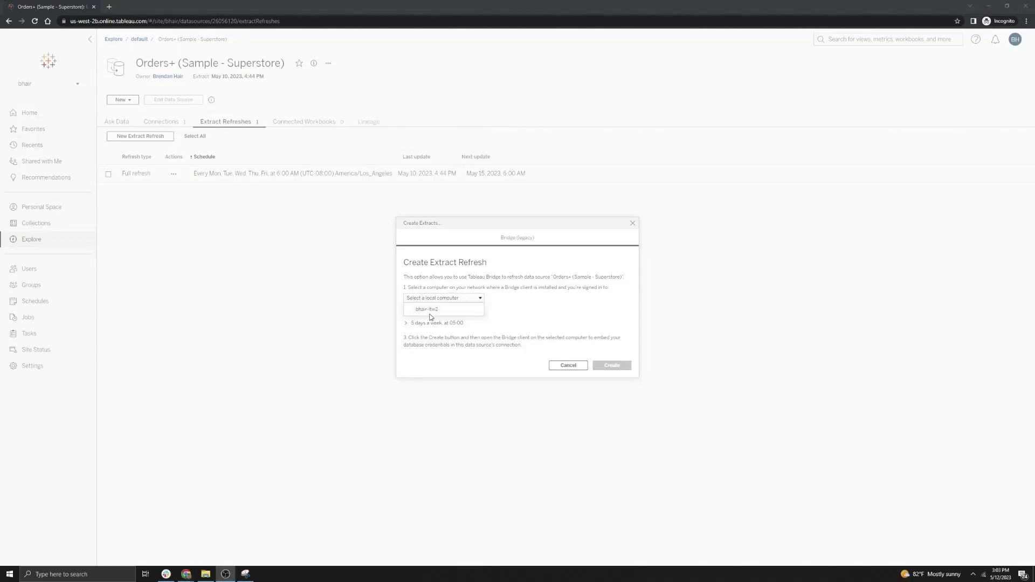
left_click(569, 366)
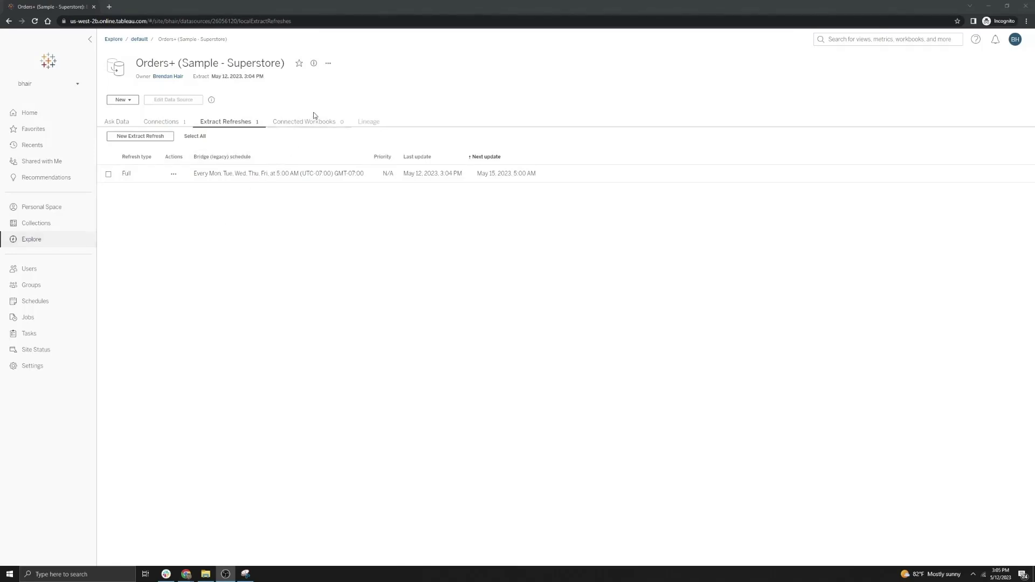
Step: Open the Bridge refresh schedule's options, then return to Book3's US map in Tableau Desktop
left_click(328, 63)
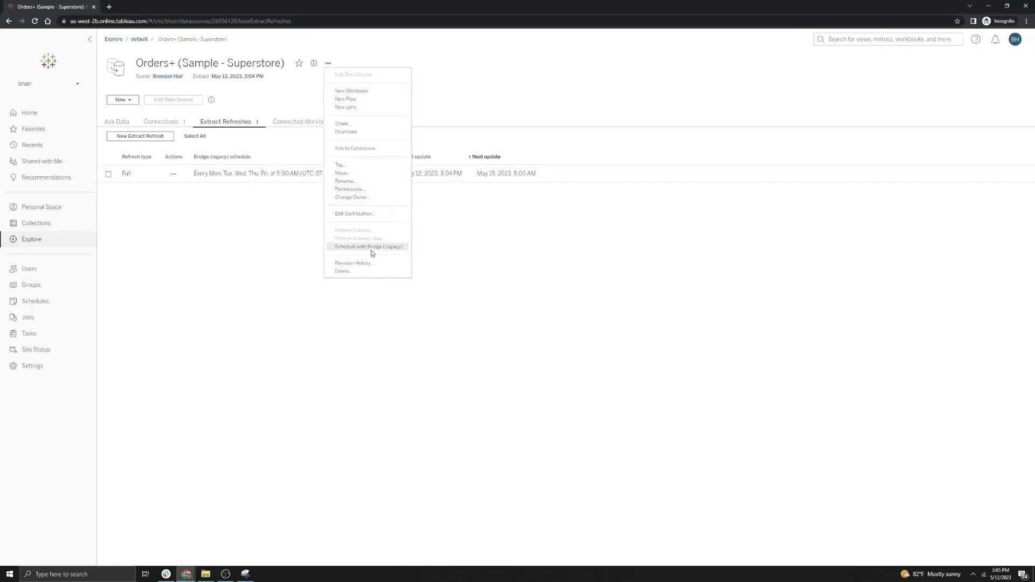
left_click(244, 209)
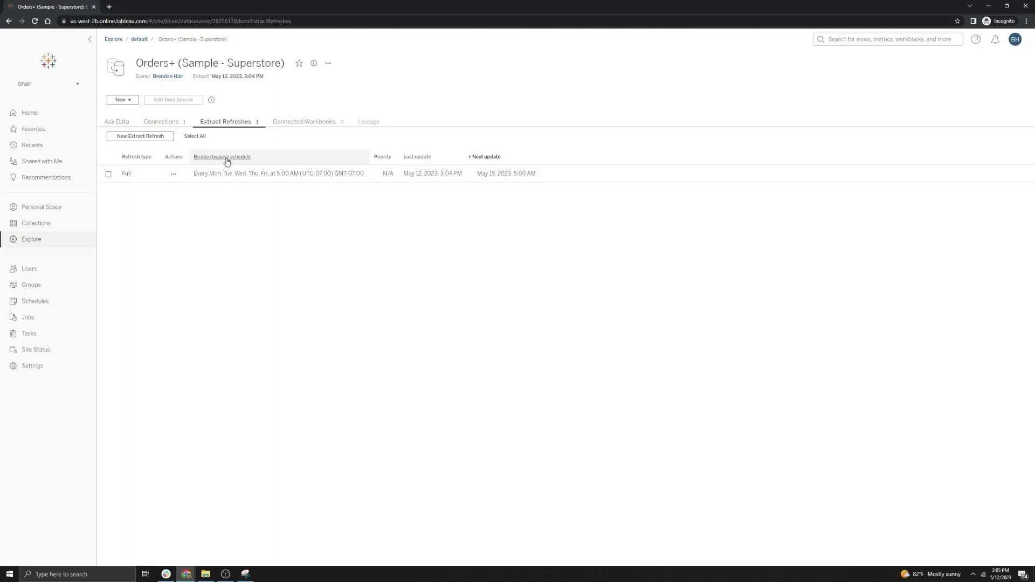
left_click(174, 175)
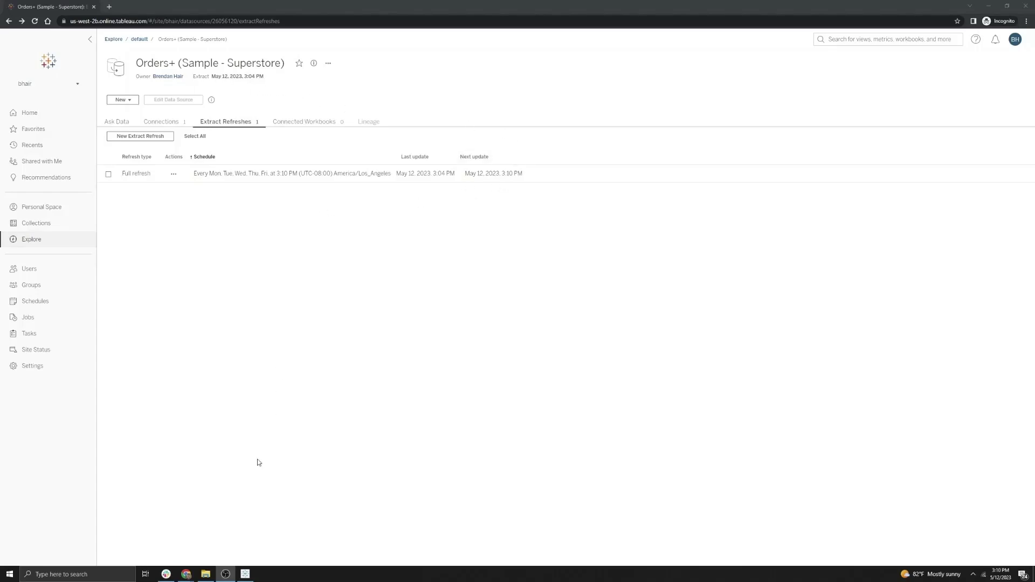
left_click(245, 573)
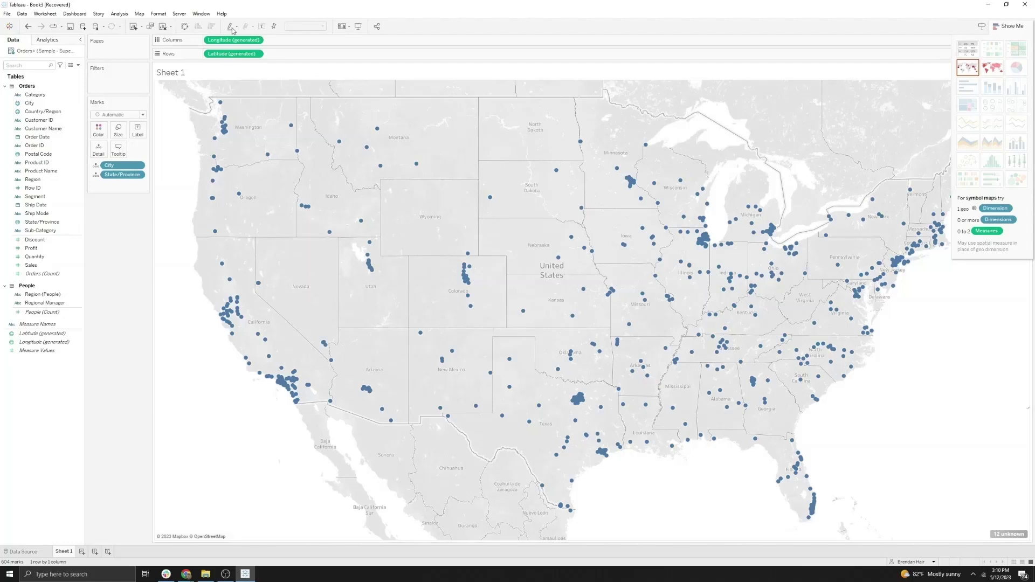
Step: Publish the workbook as Book3 to the Default project on Tableau Cloud
left_click(179, 13)
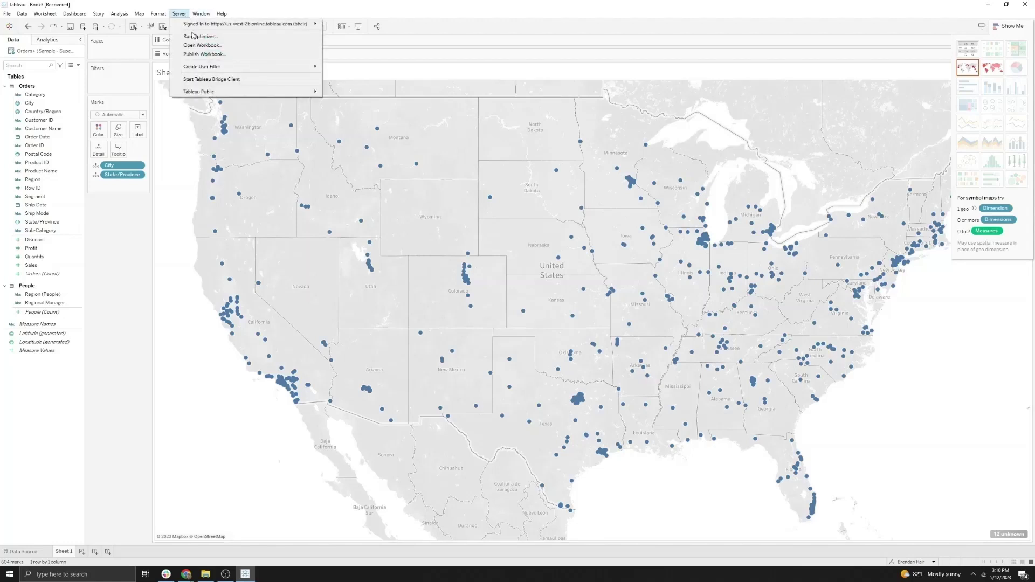
left_click(197, 55)
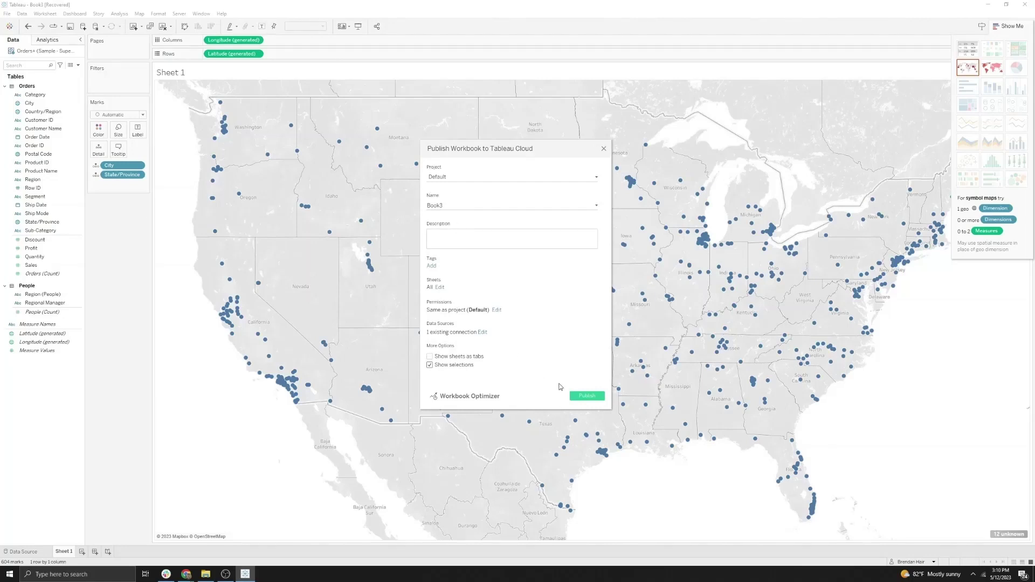
left_click(587, 397)
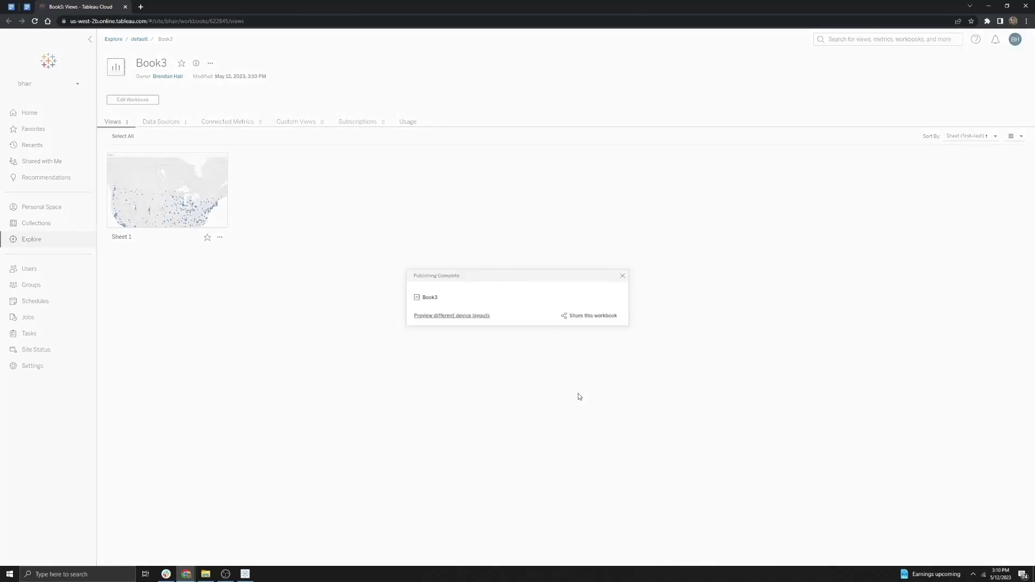
Step: Open Orders+ (Sample - Superstore) from Book3's Data Sources tab
left_click(622, 276)
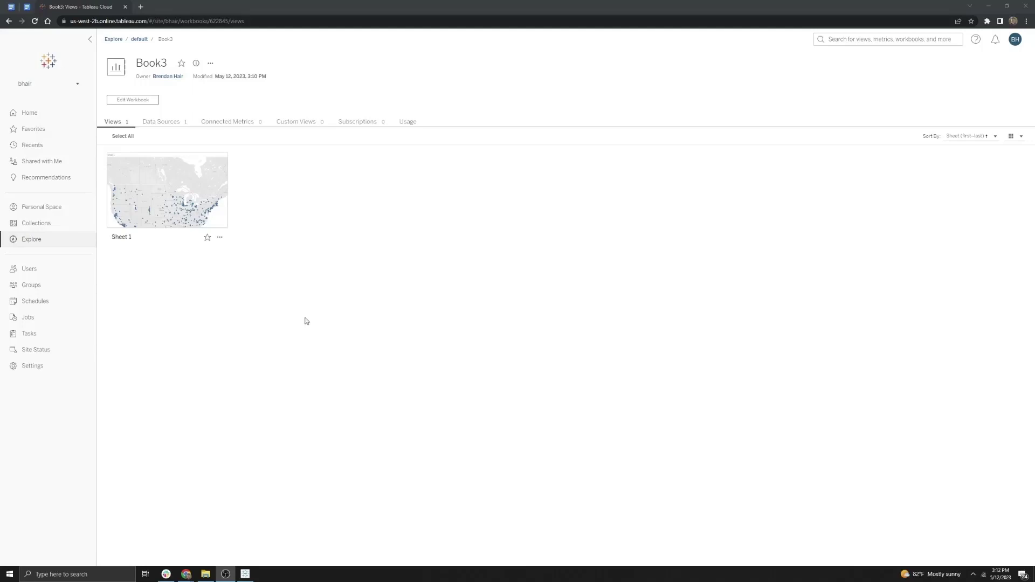
left_click(169, 124)
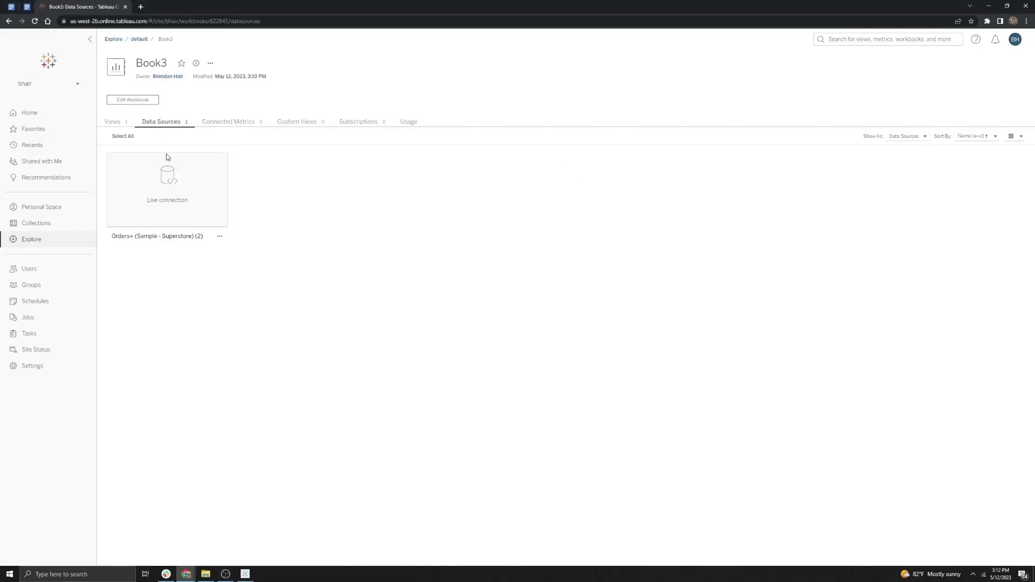
mouse_move(176, 193)
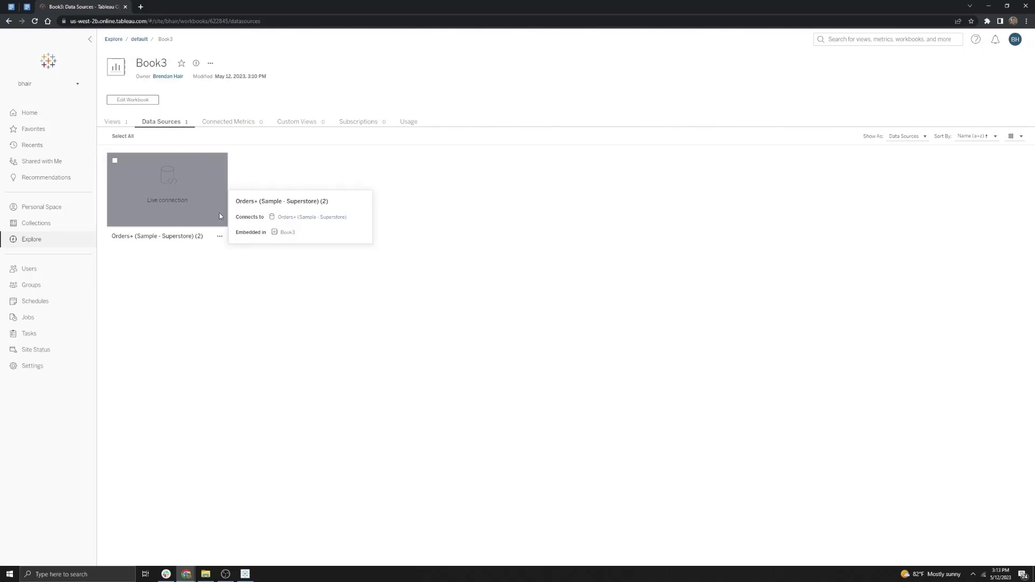
left_click(287, 218)
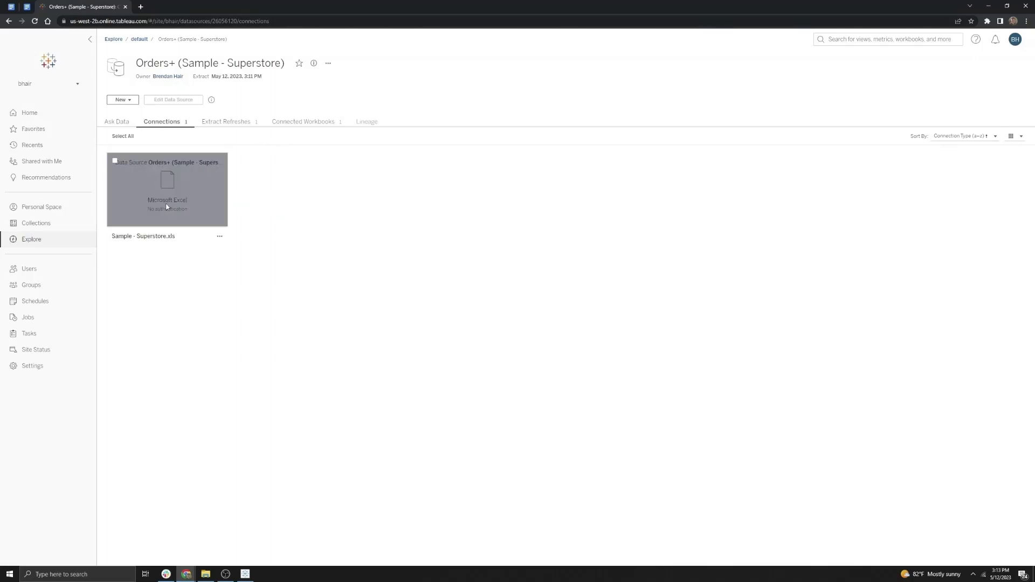
Step: Review Orders+ connected workbooks and its weekday 3:10 PM extract refresh schedule
left_click(226, 122)
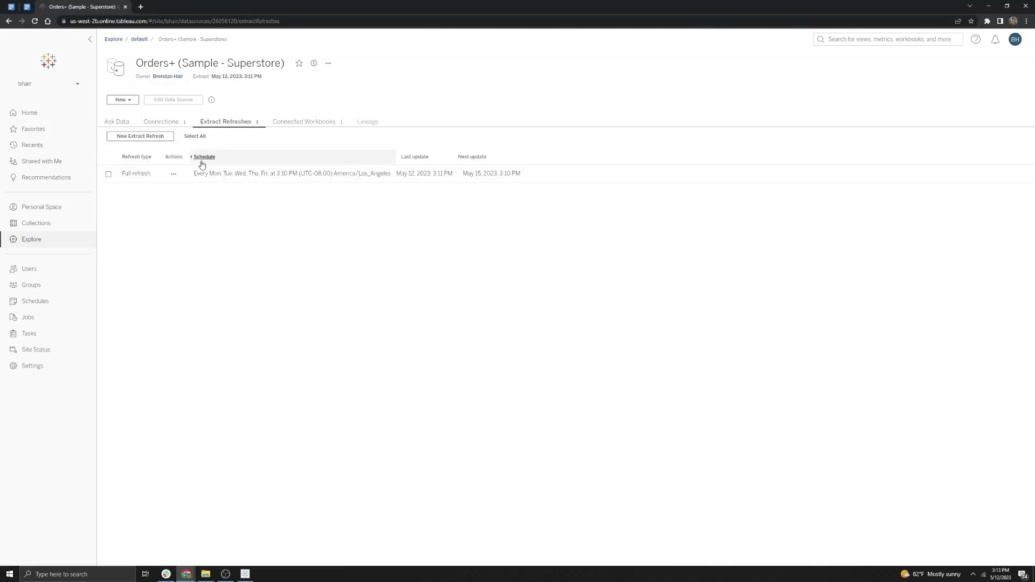
left_click(307, 122)
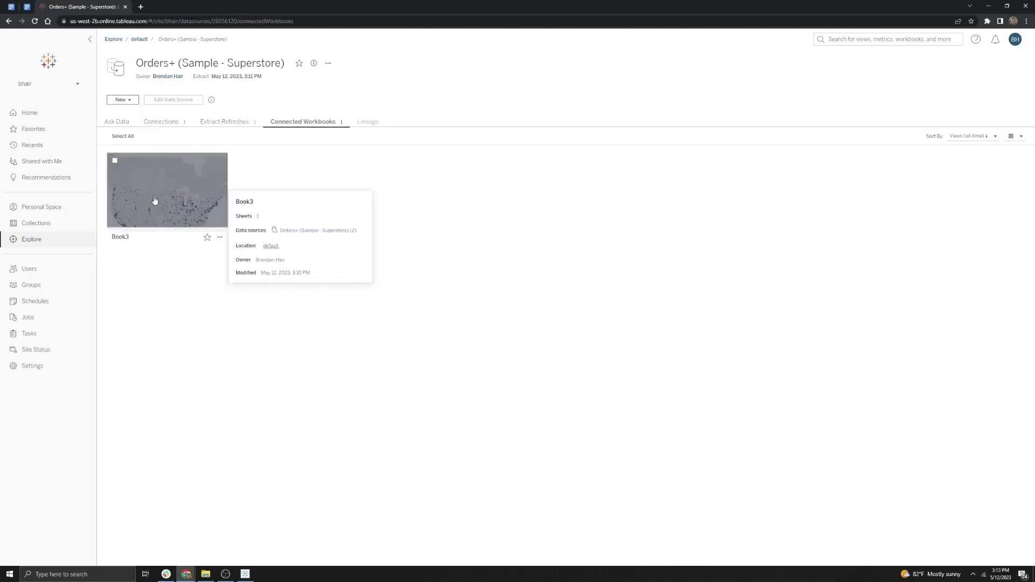
left_click(211, 123)
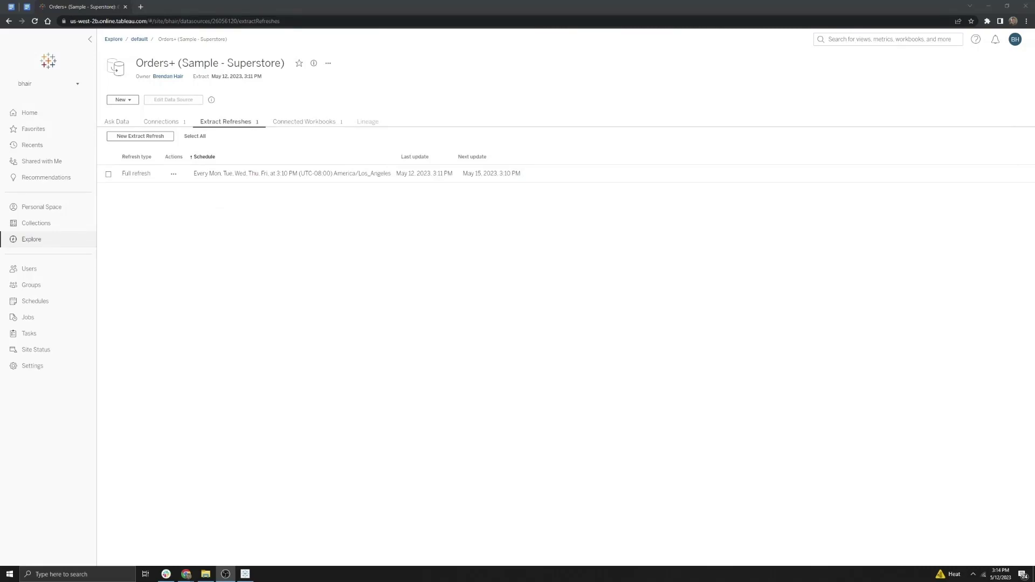